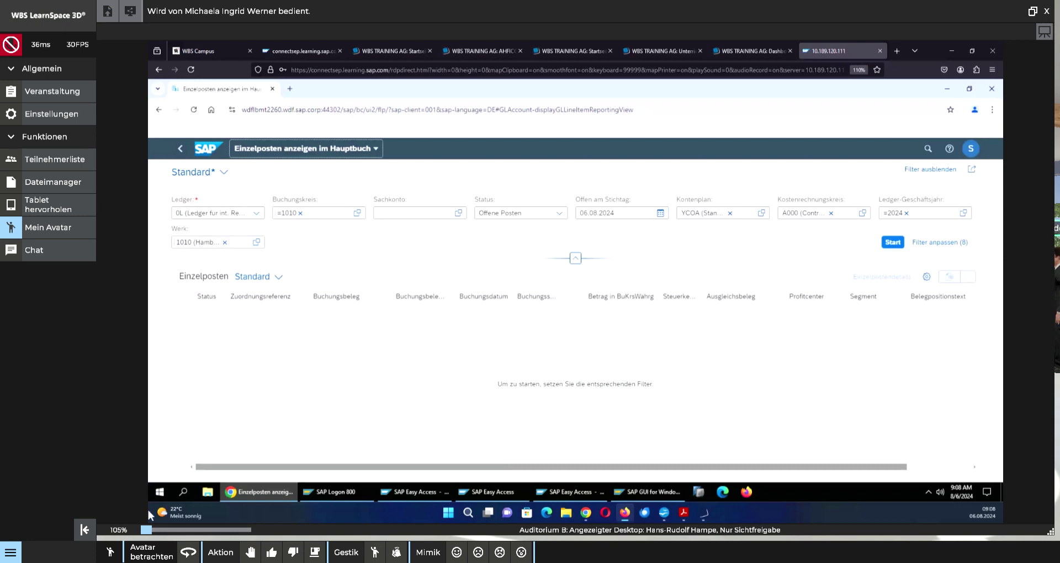
Step: Compare the line item filters with the value table in the exercise PDF and clear the Werk filter
key("alt+Tab")
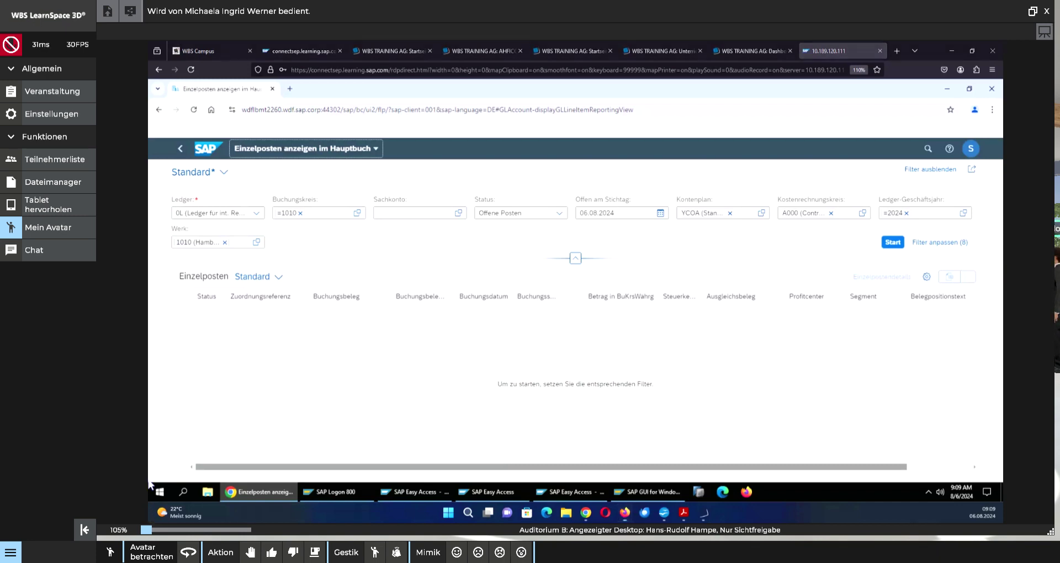
key("alt+Tab")
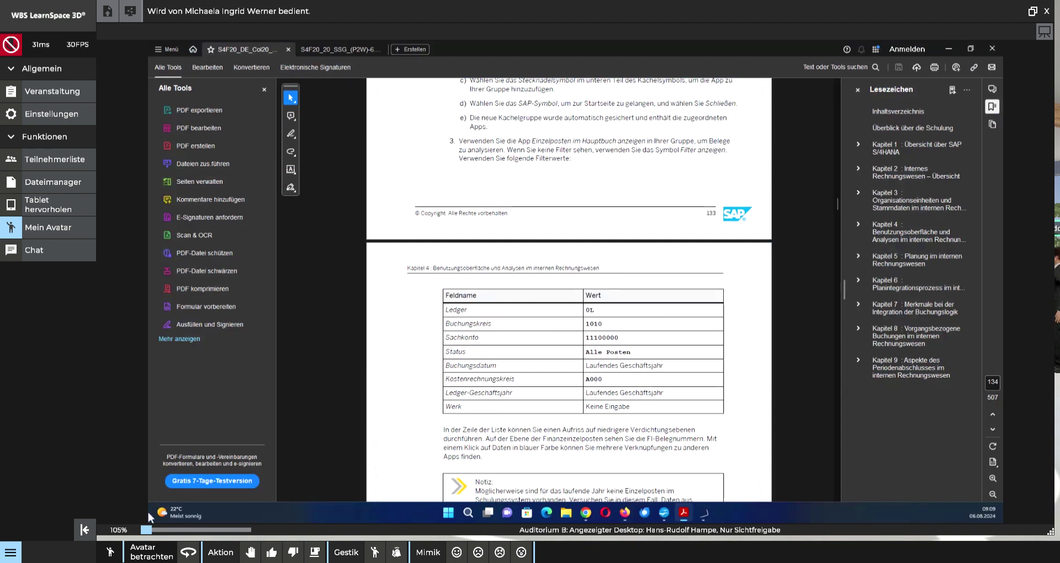
key("alt+Tab")
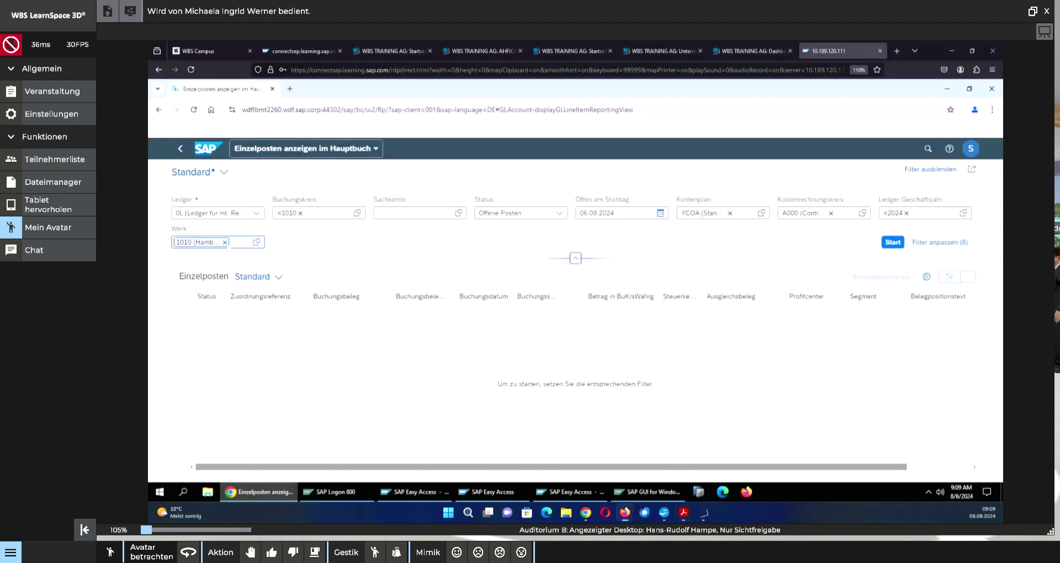
left_click(225, 242)
left_click(297, 334)
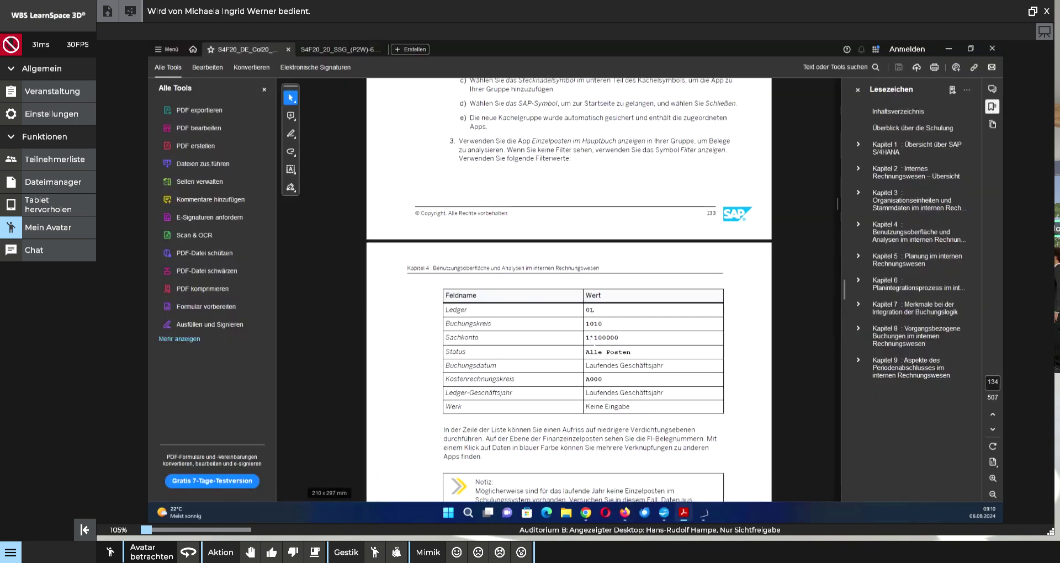
Step: Copy Sachkonto 11100000 from the exercise PDF into the Sachkonto filter and start the line item list
left_click_drag(585, 338, 618, 339)
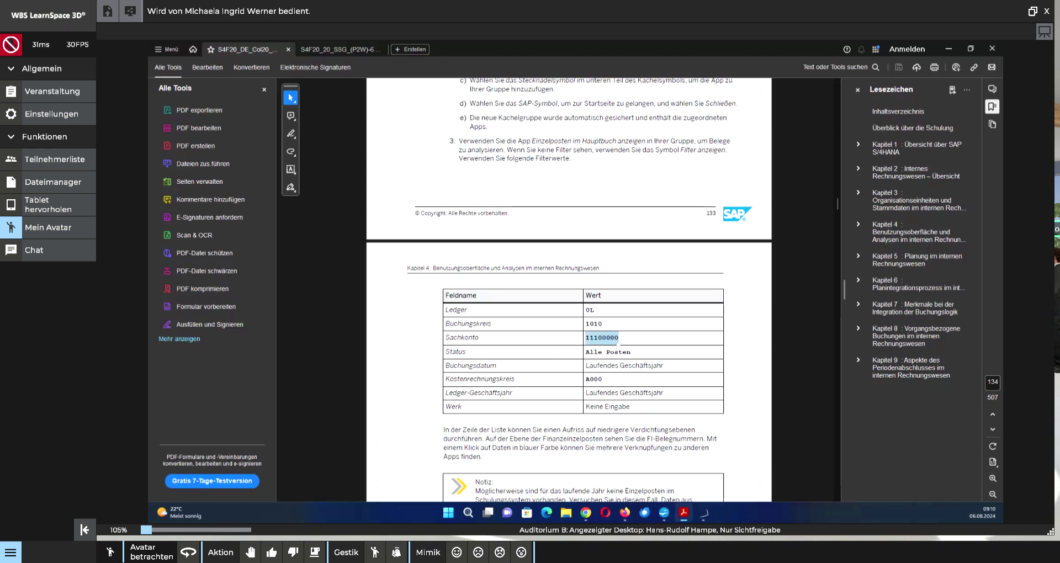
right_click(618, 345)
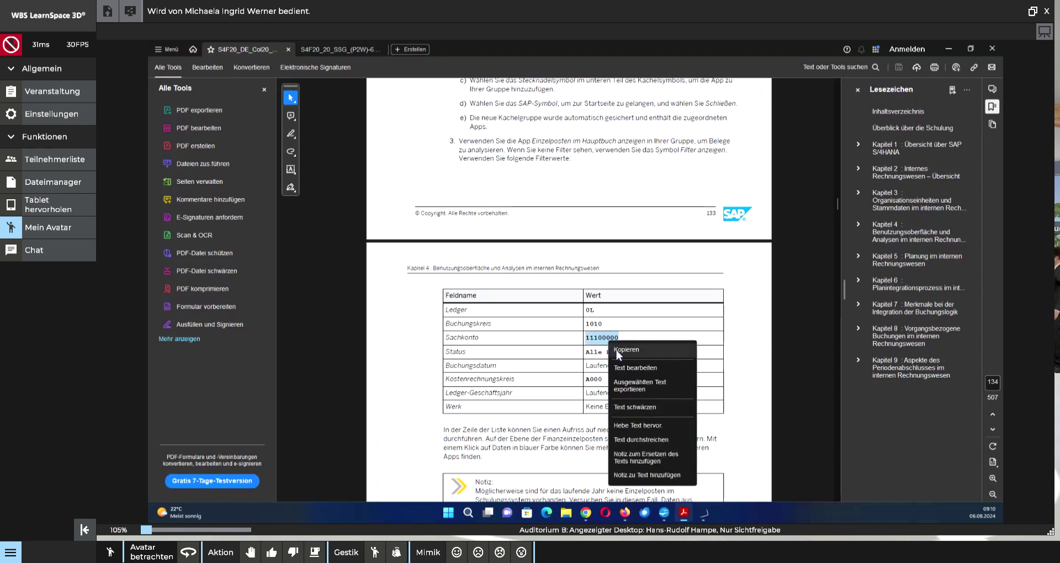
left_click(618, 358)
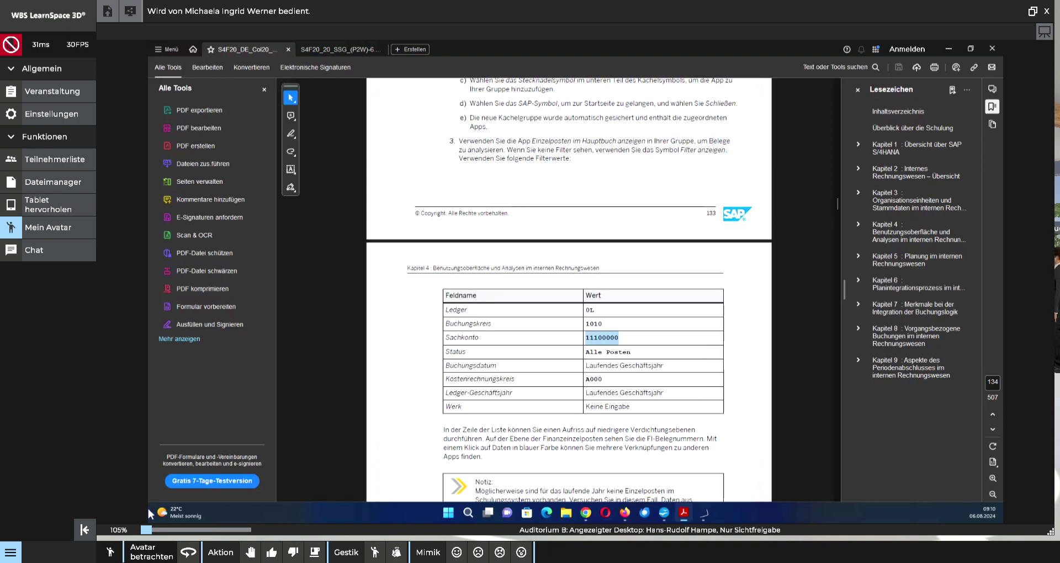
key("alt+Tab")
left_click(412, 213)
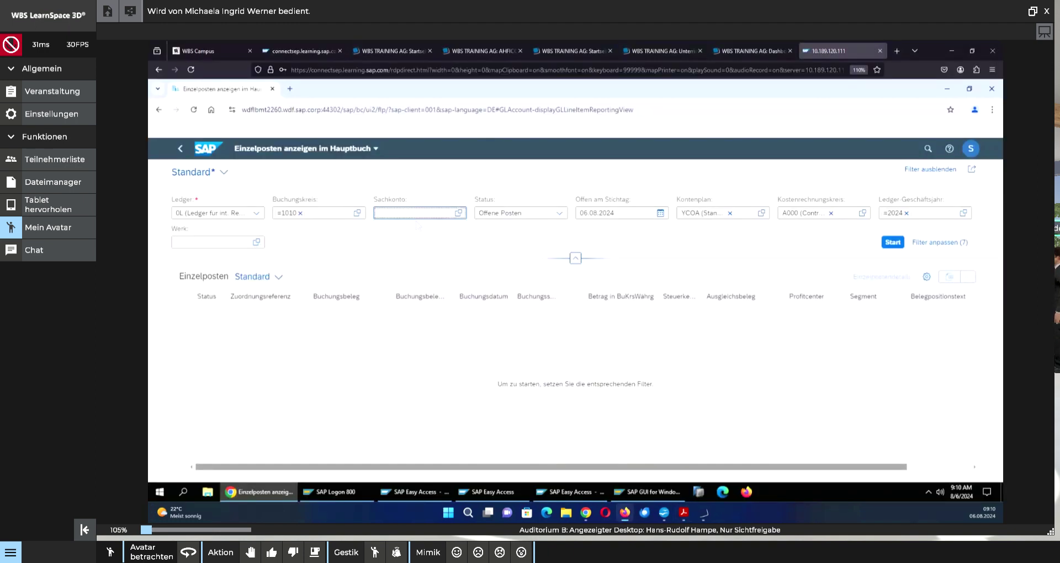
type("11100000")
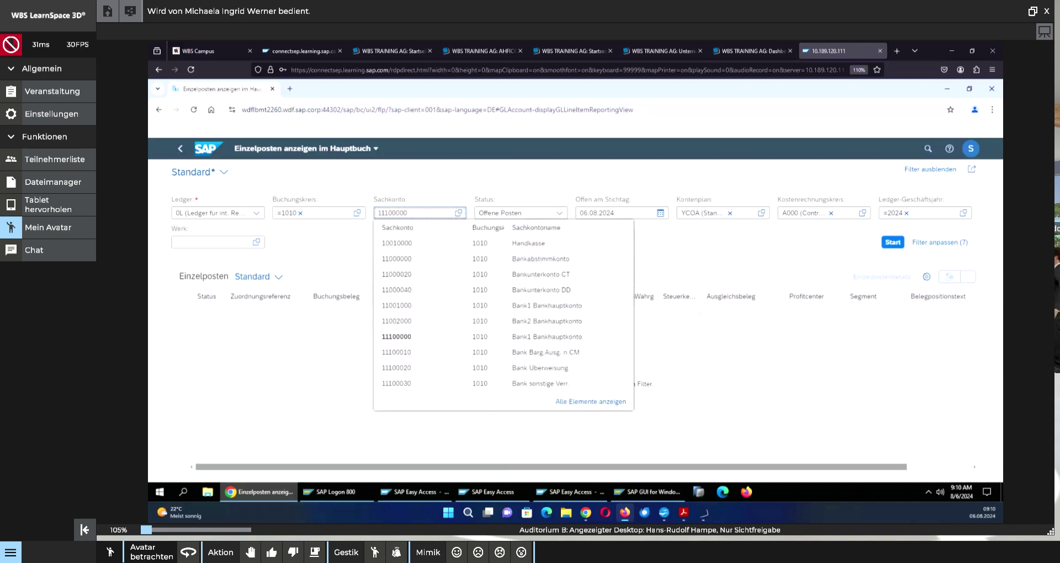
left_click(728, 330)
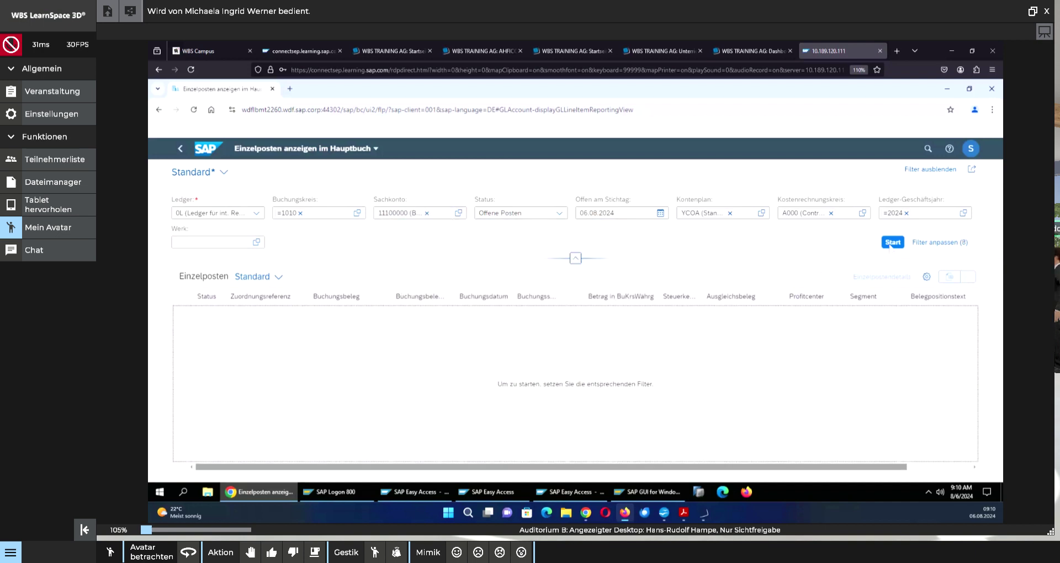
left_click(892, 245)
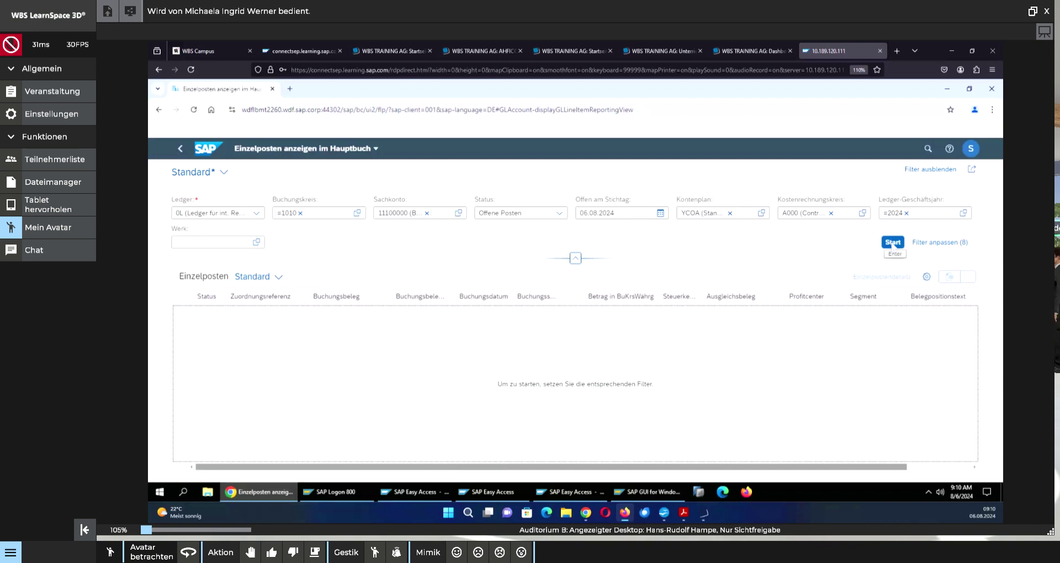
left_click(893, 243)
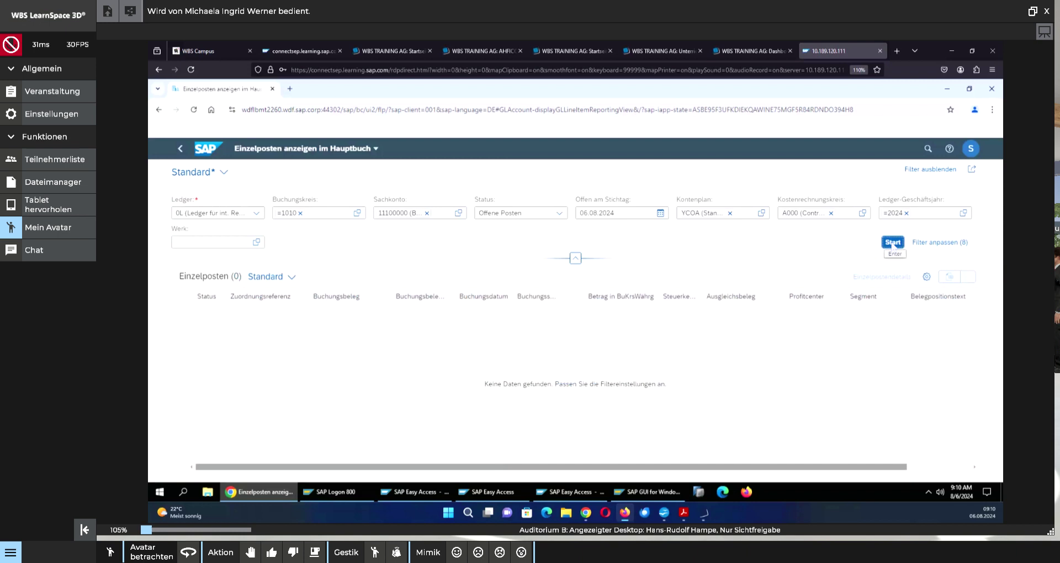
Step: Set the Status filter to Alle Posten
left_click(616, 213)
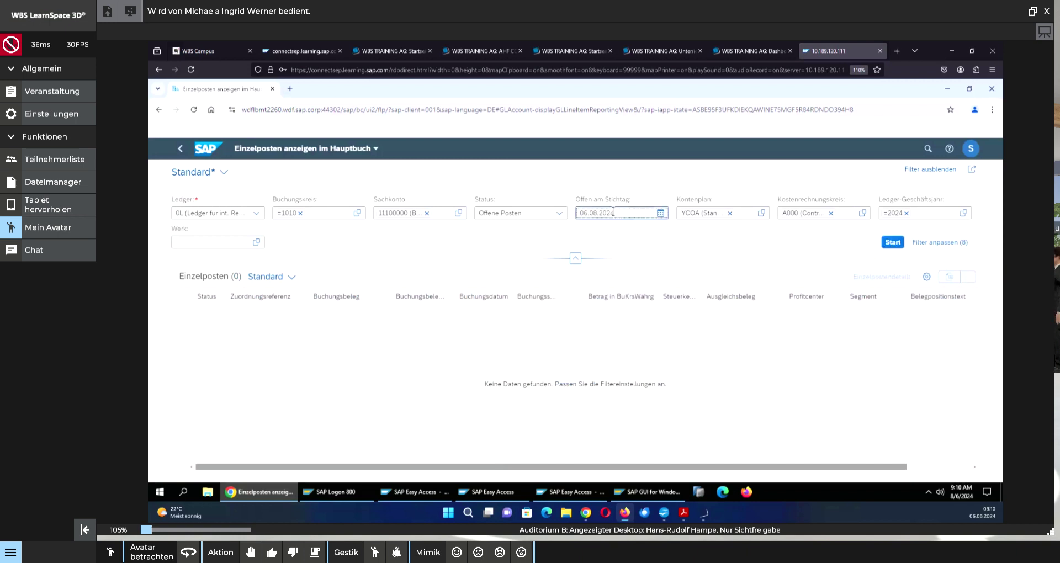
right_click(555, 223)
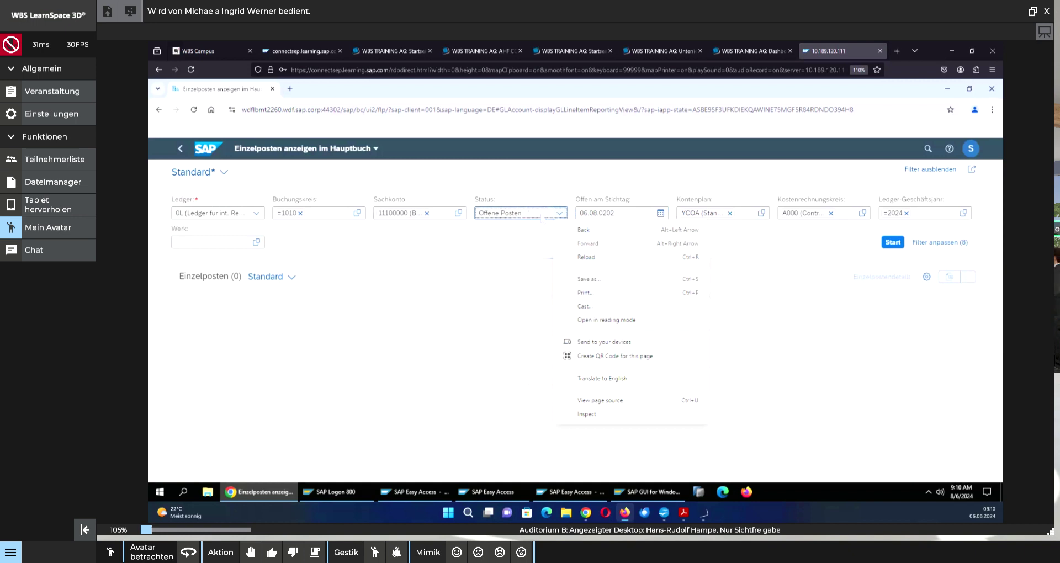
left_click(560, 214)
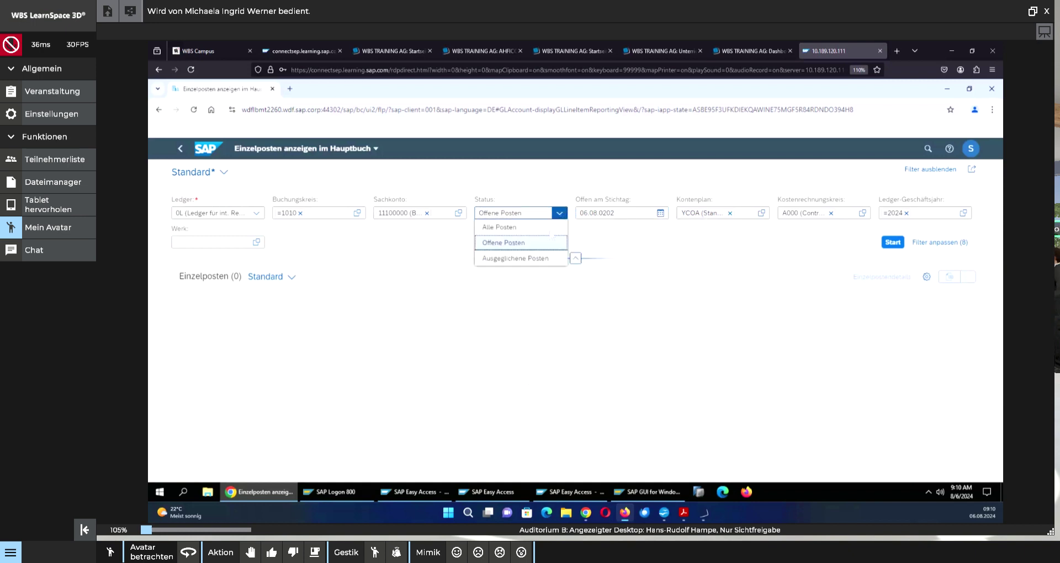
left_click(499, 227)
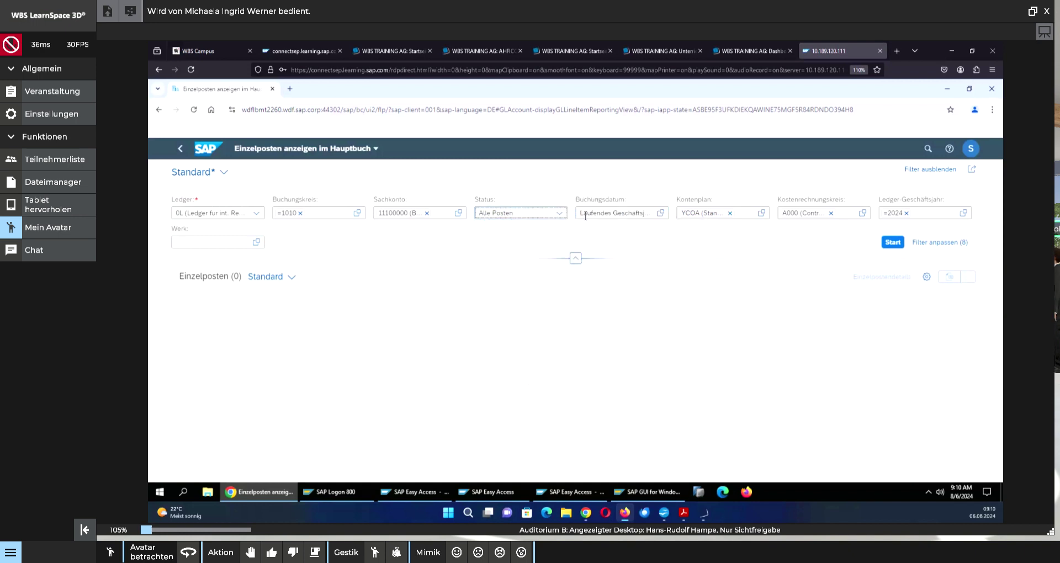
Step: Review the period choices of the Buchungsdatum filter, keeping Laufendes Geschäftsjahr
left_click(661, 214)
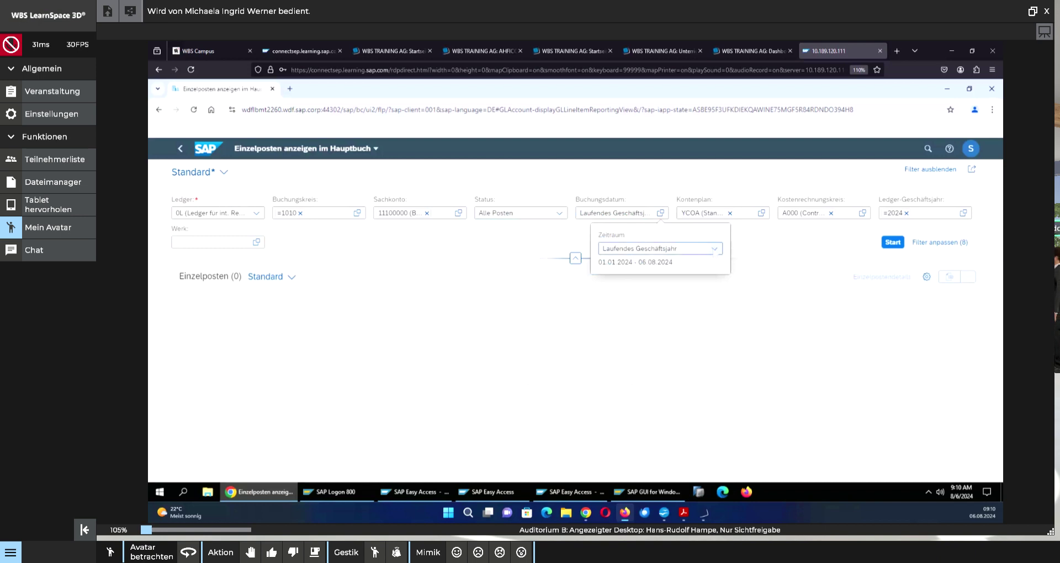
left_click(714, 249)
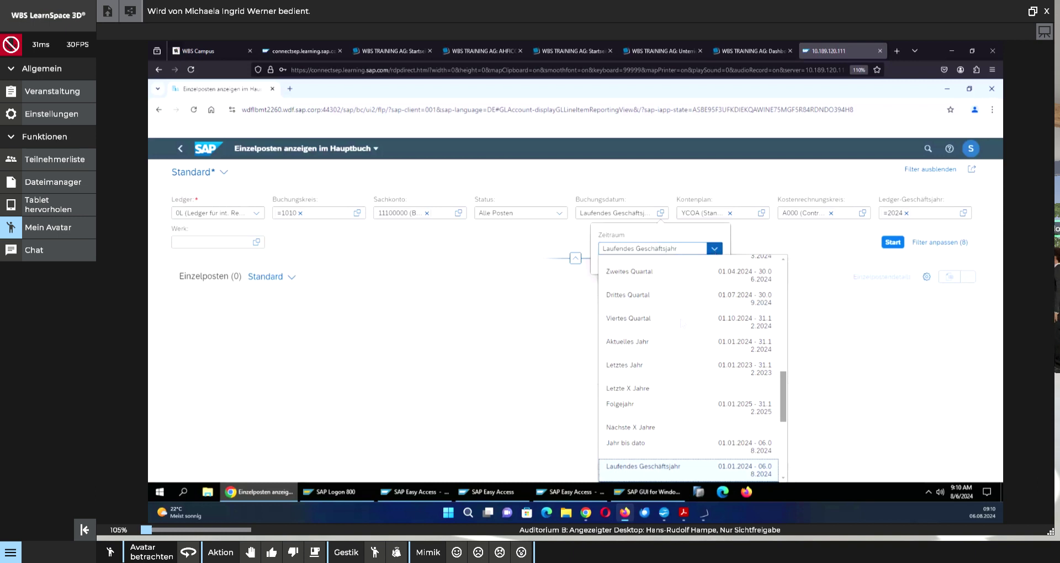
left_click(866, 311)
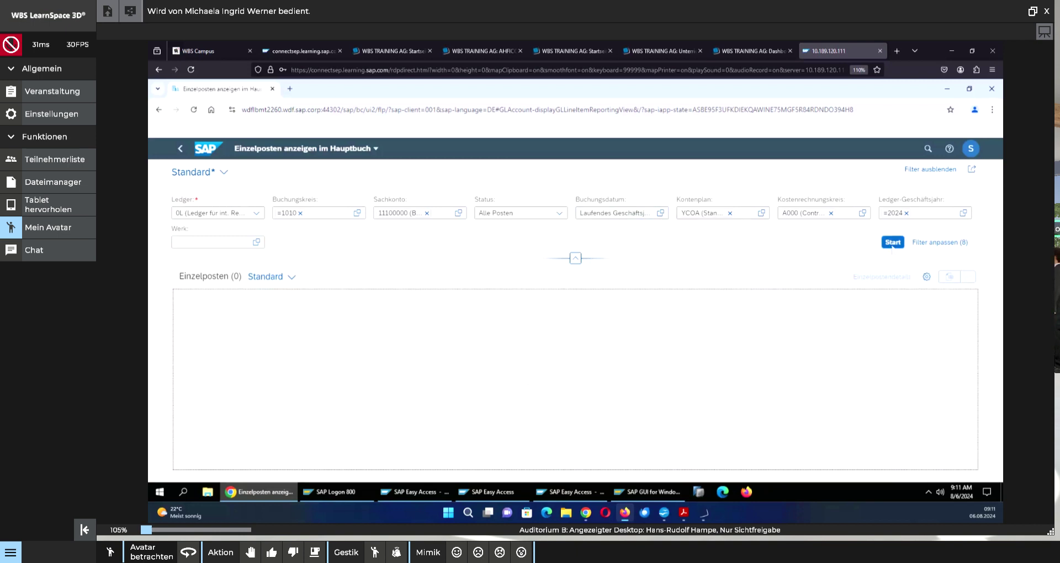
Step: Start the line item list and expand Buchungskreis 1010 and Sachkonto 11100000 down to the individual items
left_click(893, 245)
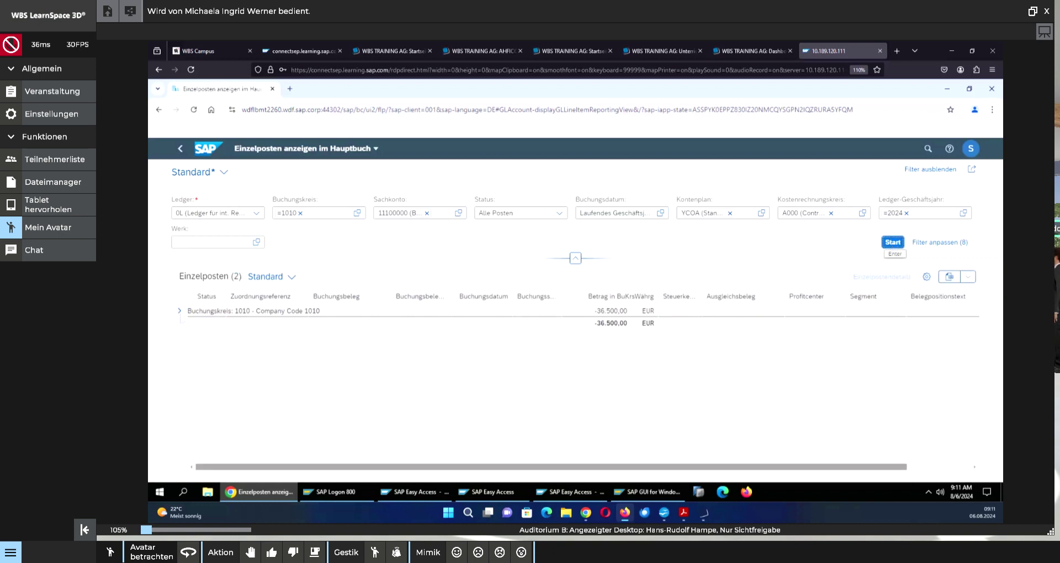
left_click(180, 311)
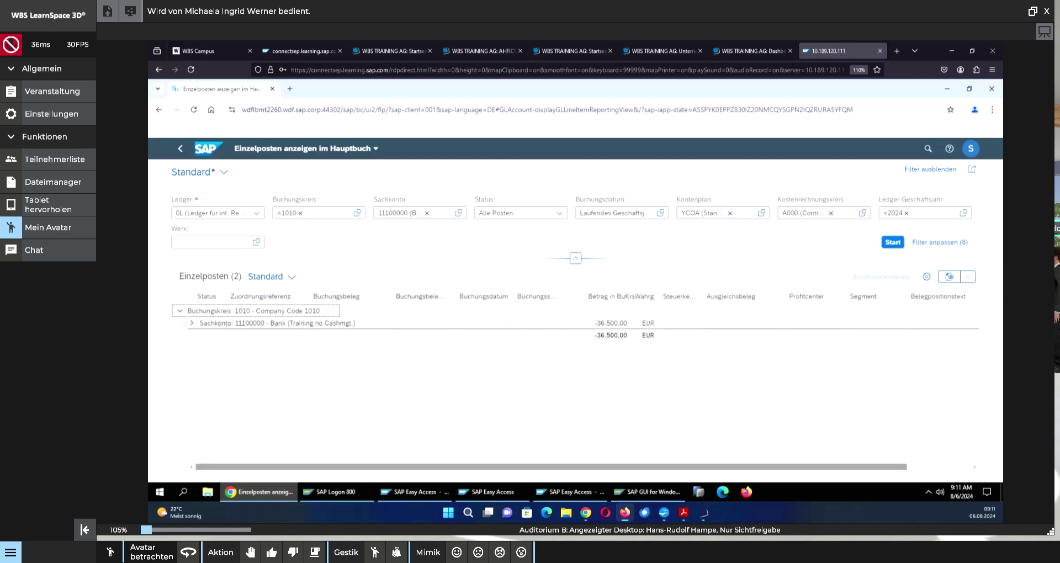
left_click(192, 324)
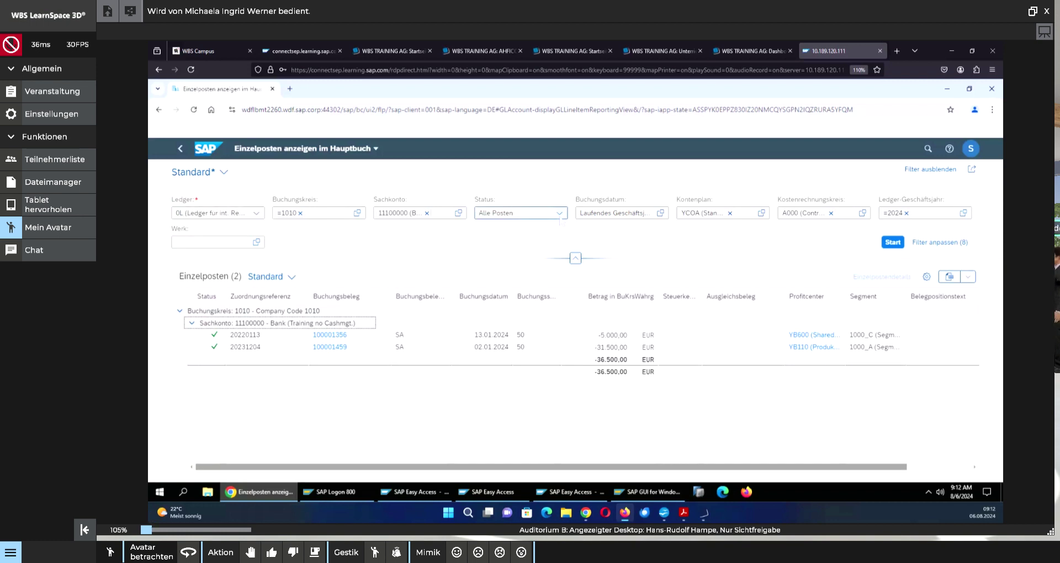
Step: Review the available options of the Status filter, keeping Alle Posten
left_click(559, 214)
left_click(560, 216)
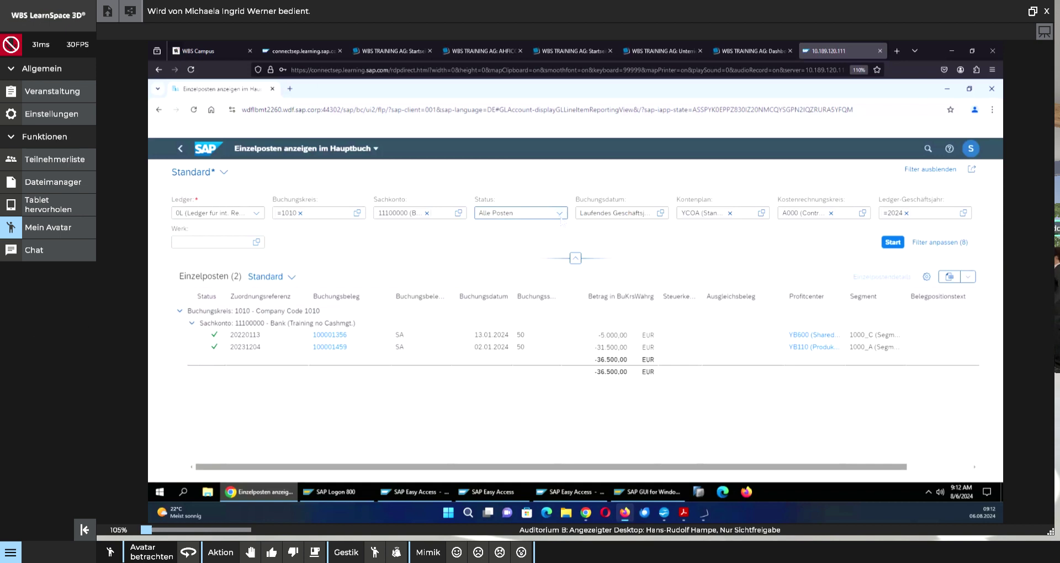
left_click(560, 218)
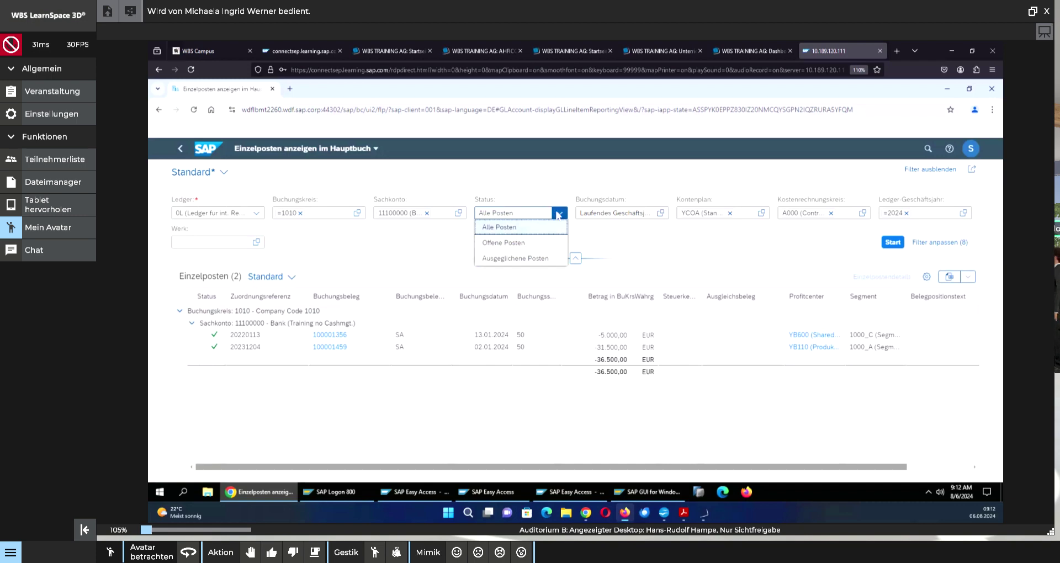
left_click(559, 215)
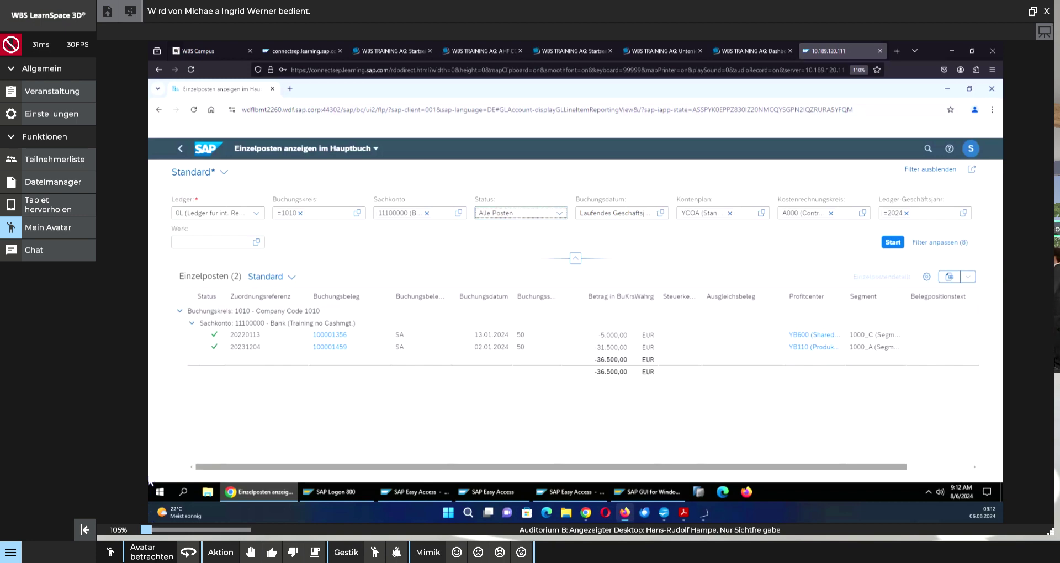
Step: Switch to the exercise PDF and read the note and instructions below the filter table
key("alt+Tab")
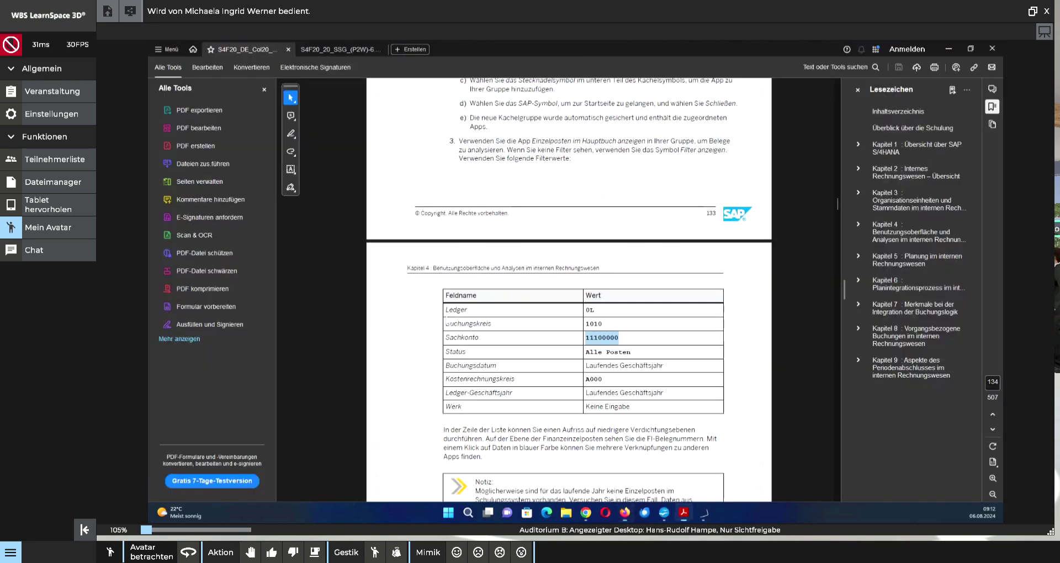
scroll(446, 323, "down", 3)
scroll(447, 321, "down", 3)
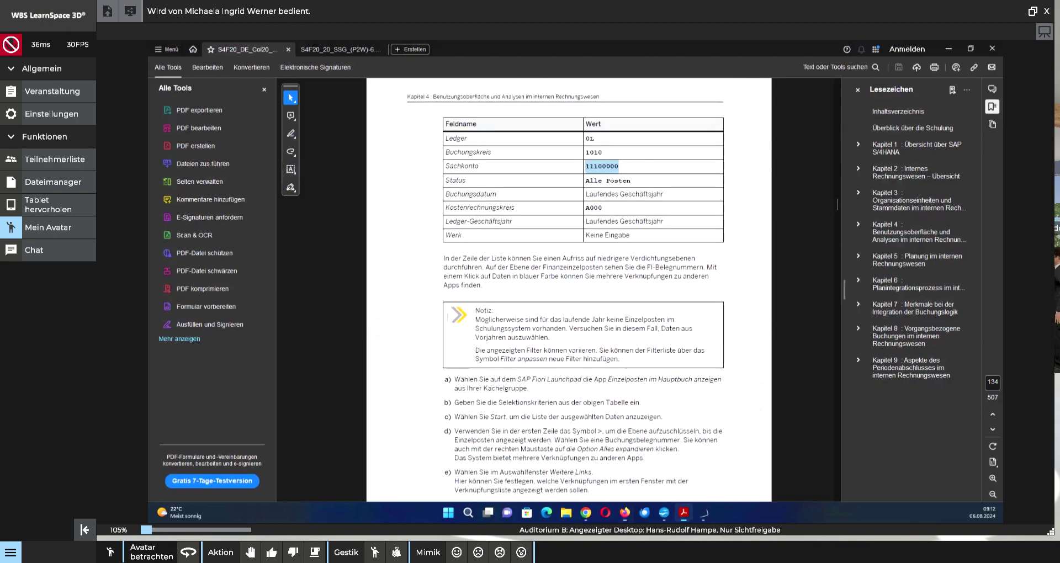
scroll(447, 320, "down", 2)
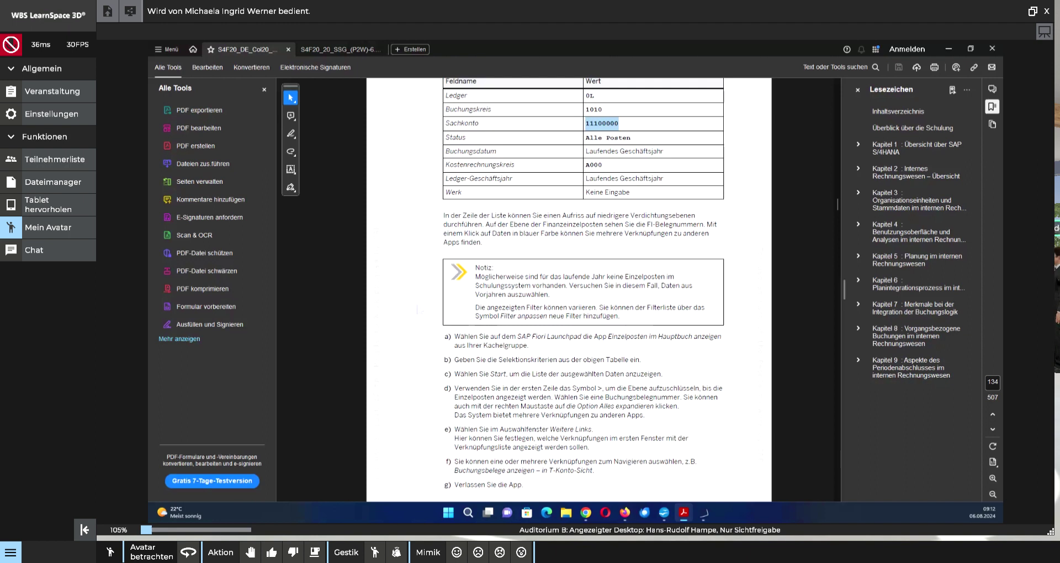
scroll(409, 291, "down", 2)
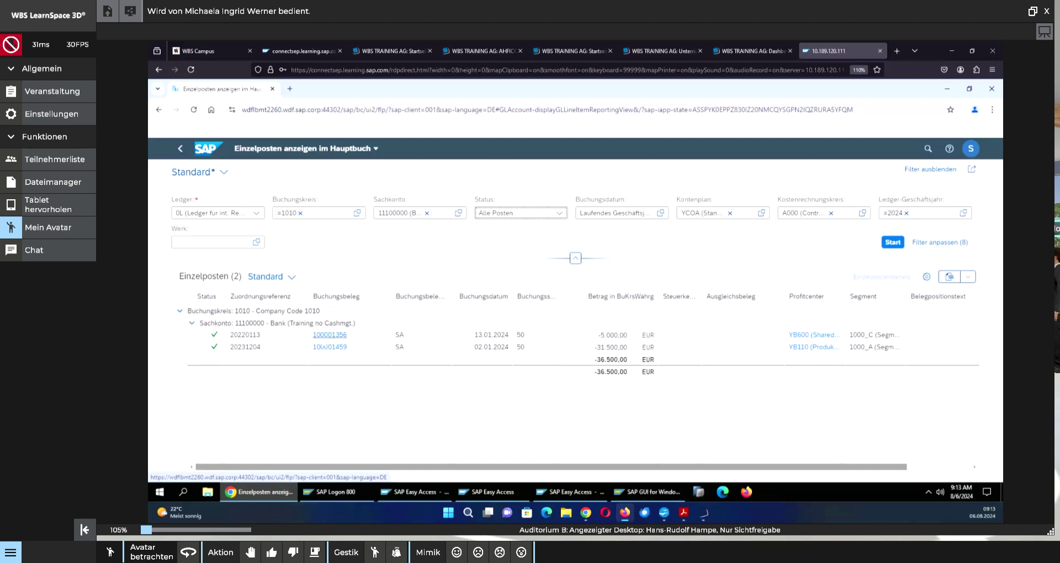
Step: Open the Buchungsbeleganalyse for the document posted on 13.01.2024, then leave the analysis
left_click(330, 336)
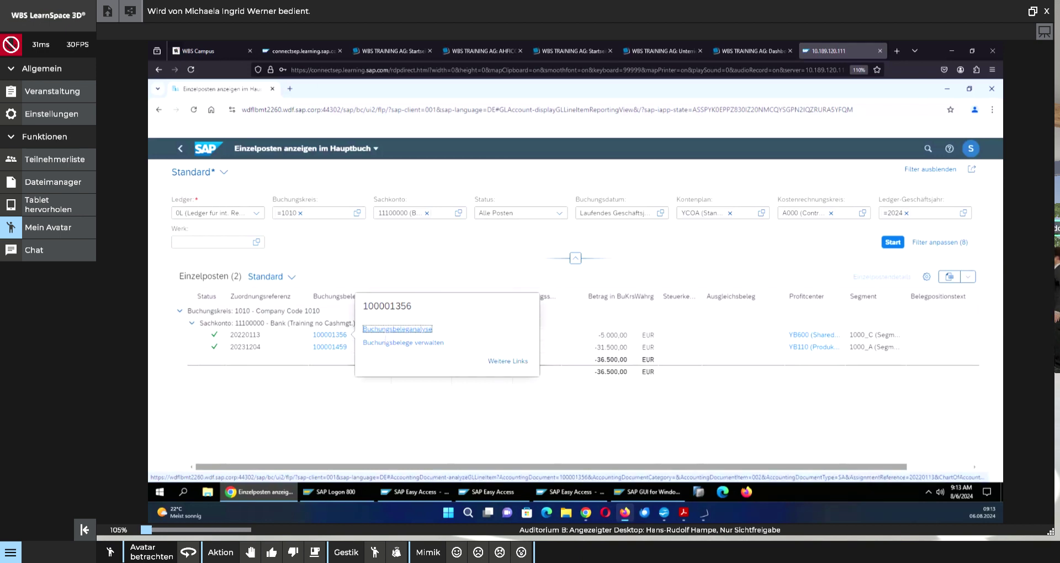
left_click(386, 330)
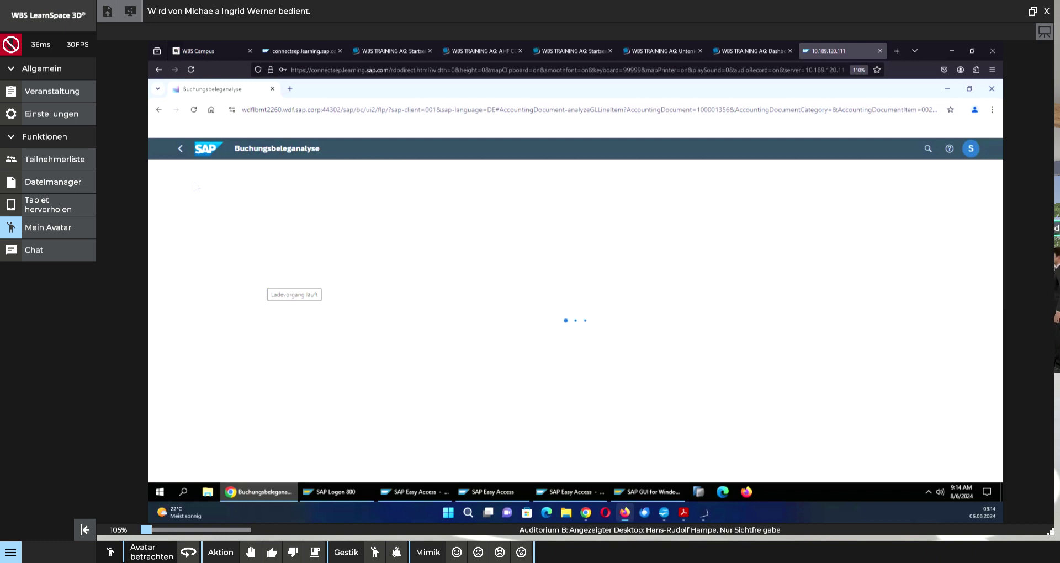
left_click(181, 150)
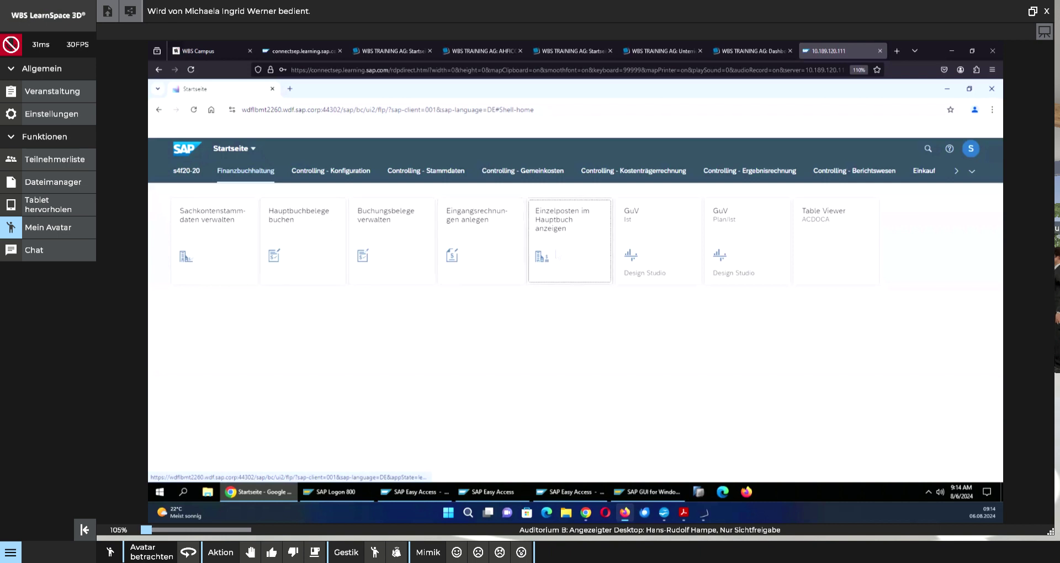
Step: Open the app for displaying general ledger line items and set the Sachkonto filter to 11100000 for Buchungskreis 1010
left_click(569, 238)
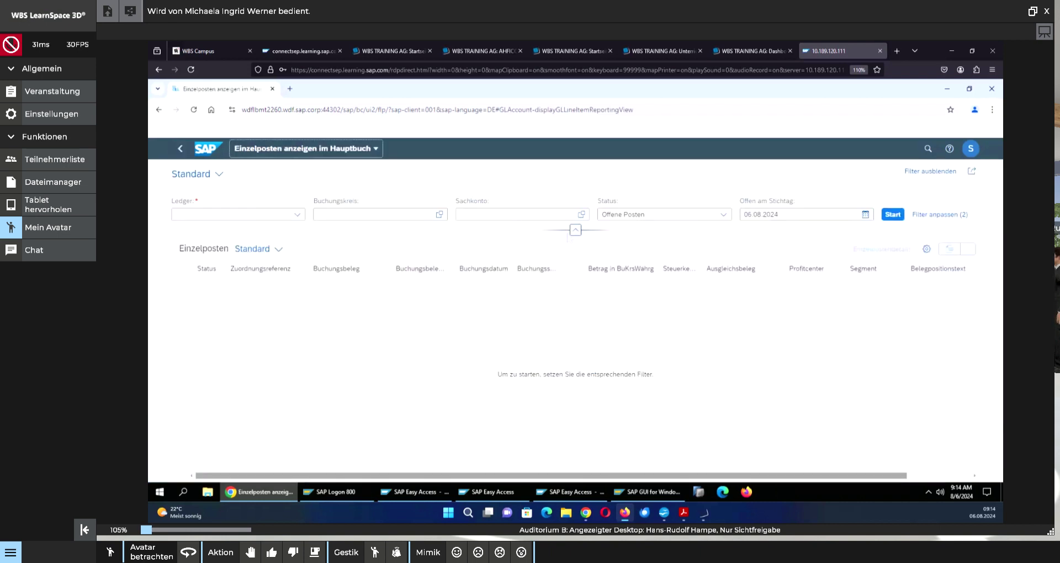
left_click(427, 215)
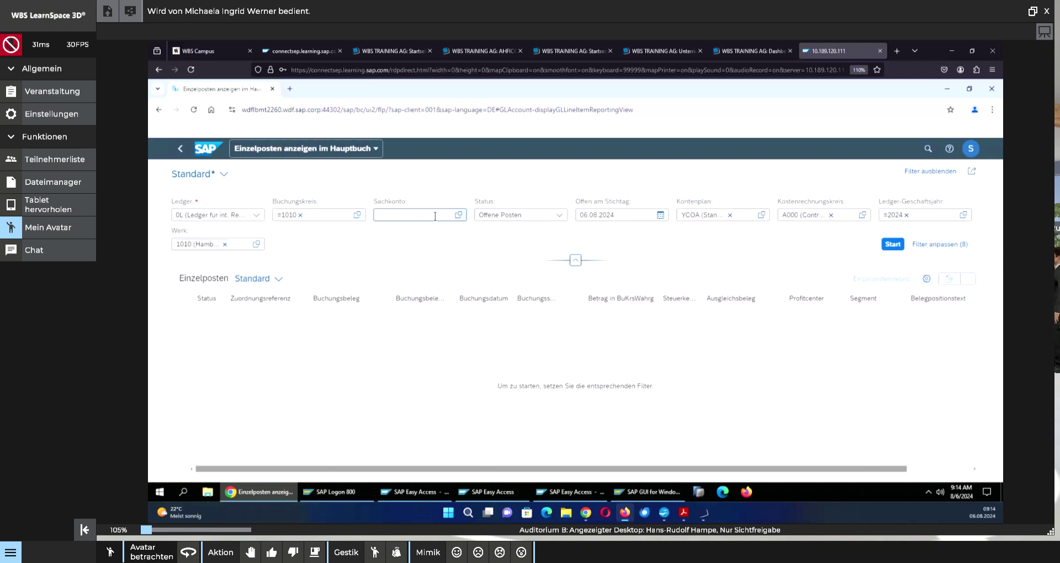
type("111")
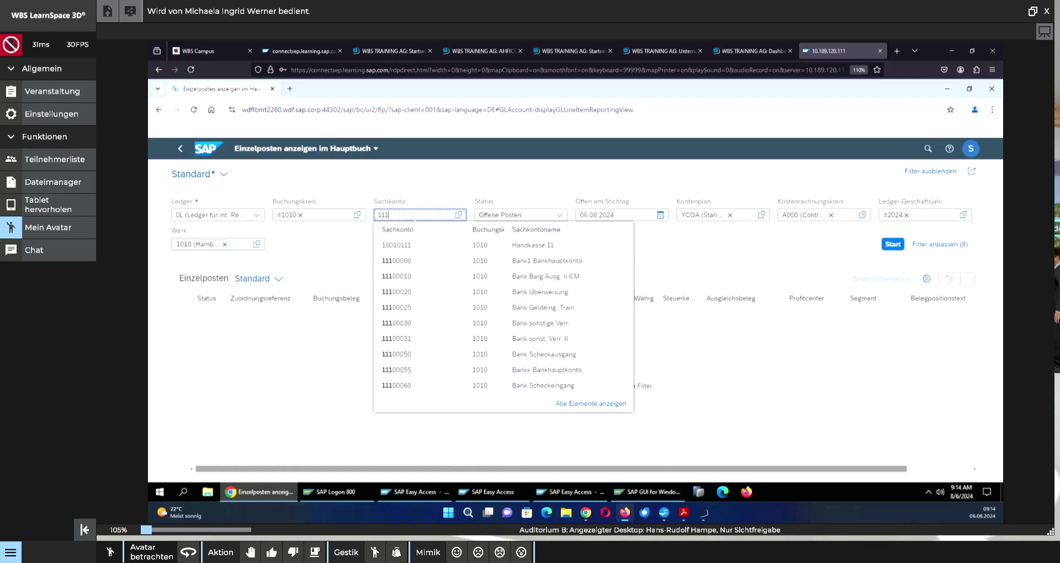
type("00")
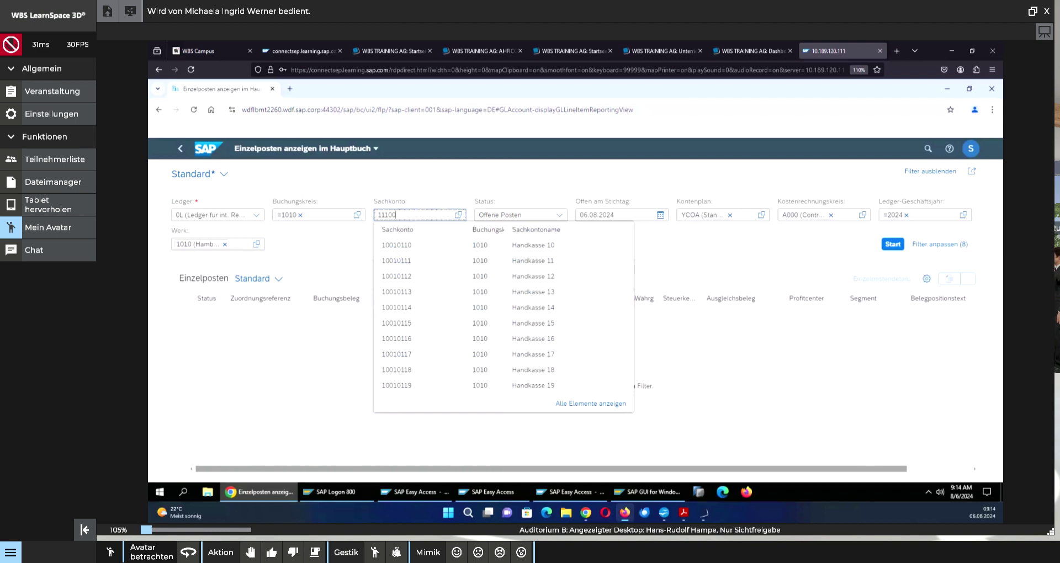
type("0")
type("0")
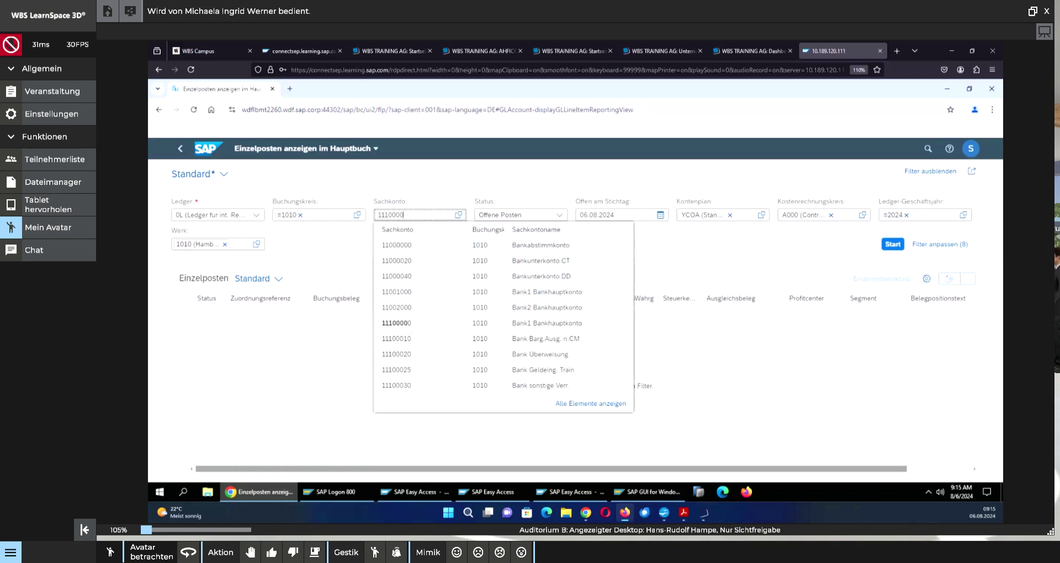
left_click(408, 324)
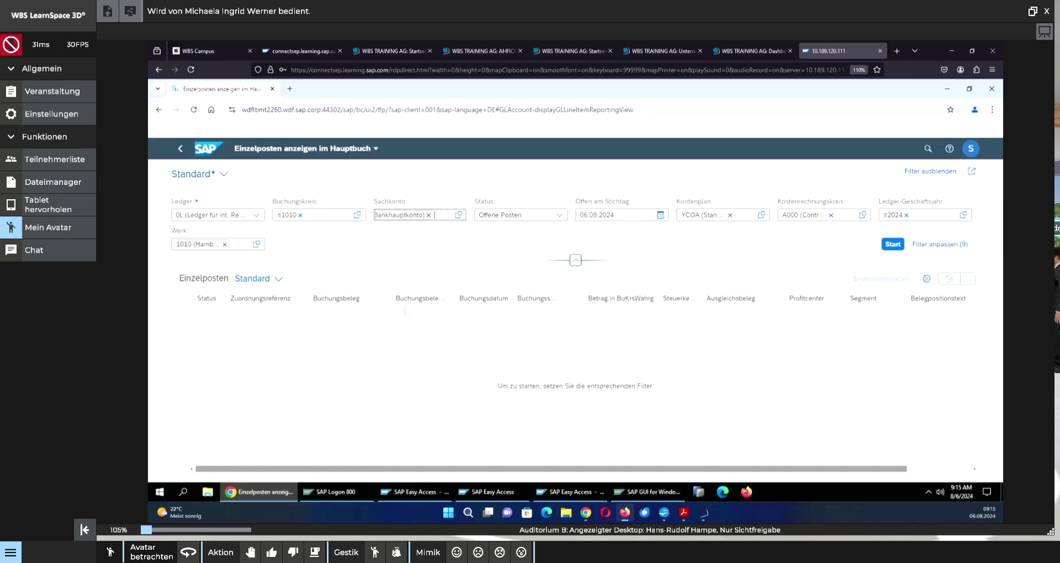
Step: Set the Status filter to Alle Posten and start the line item list
left_click(559, 215)
left_click(537, 233)
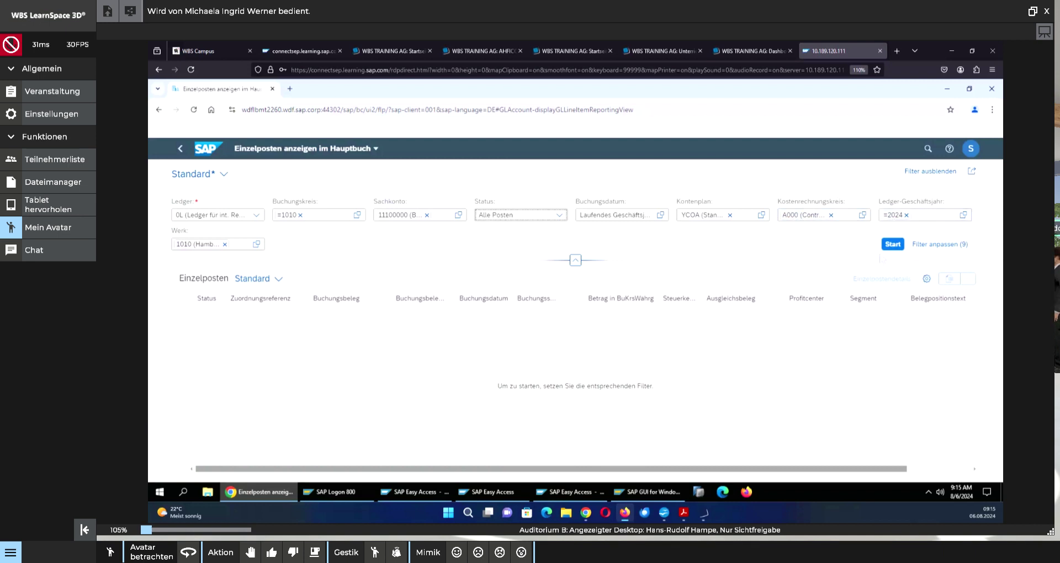
left_click(891, 245)
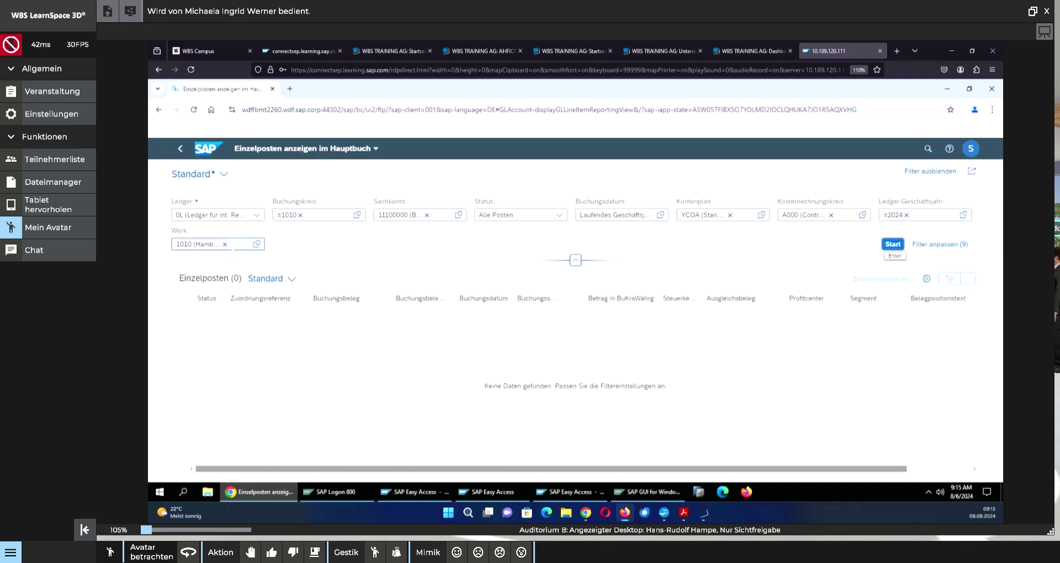
Step: Reload the list without the Werk filter and expand Buchungskreis 1010 and Sachkonto 11100000 down to the individual items
left_click(225, 244)
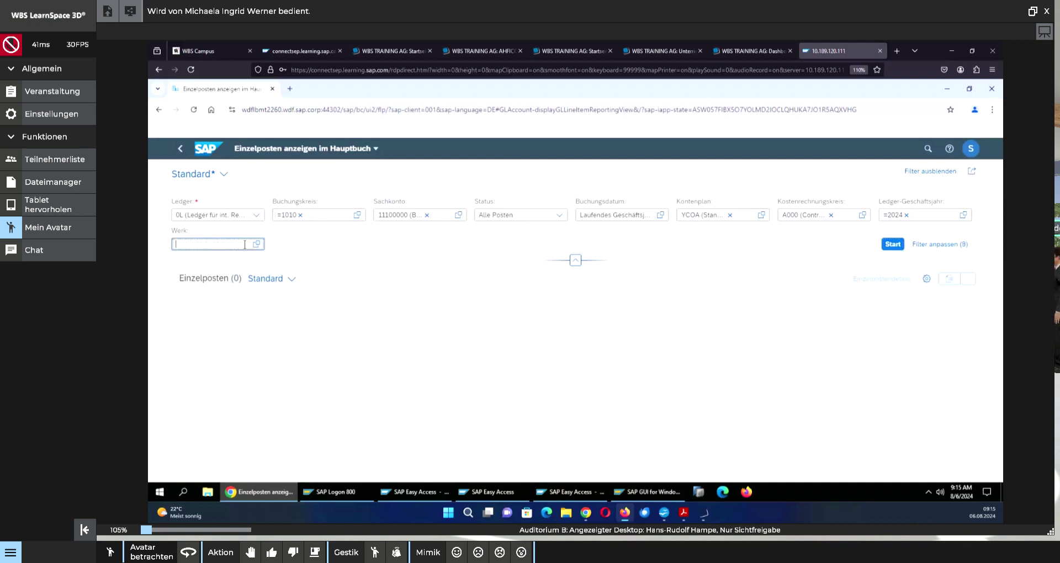
left_click(893, 245)
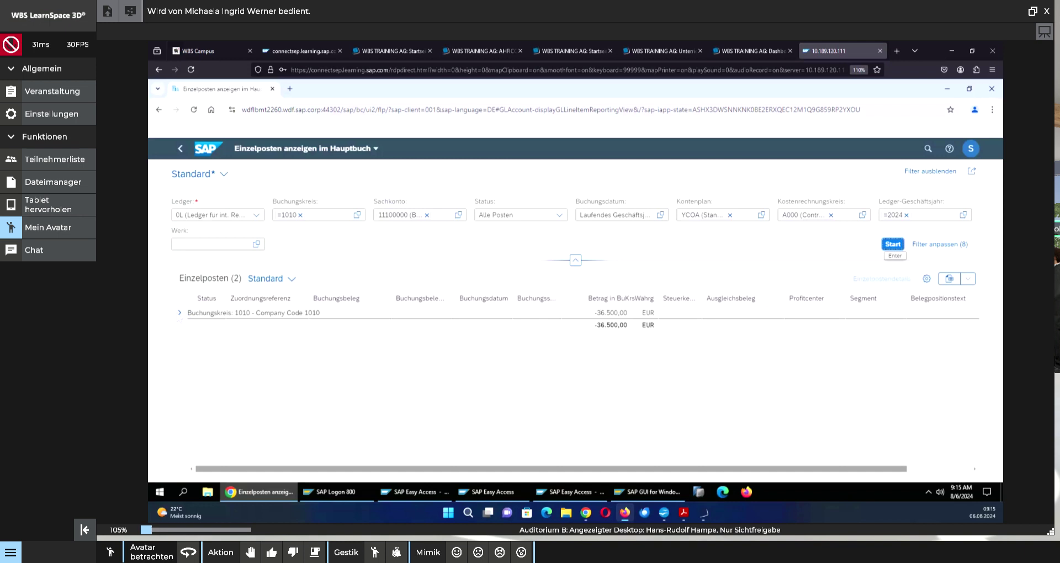
left_click(180, 313)
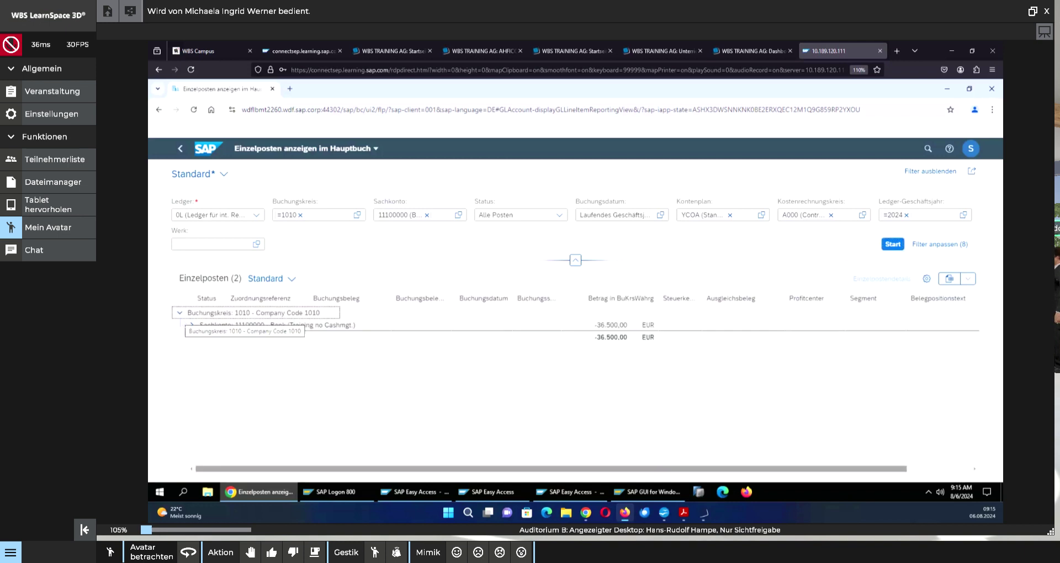
left_click(180, 313)
left_click(180, 313)
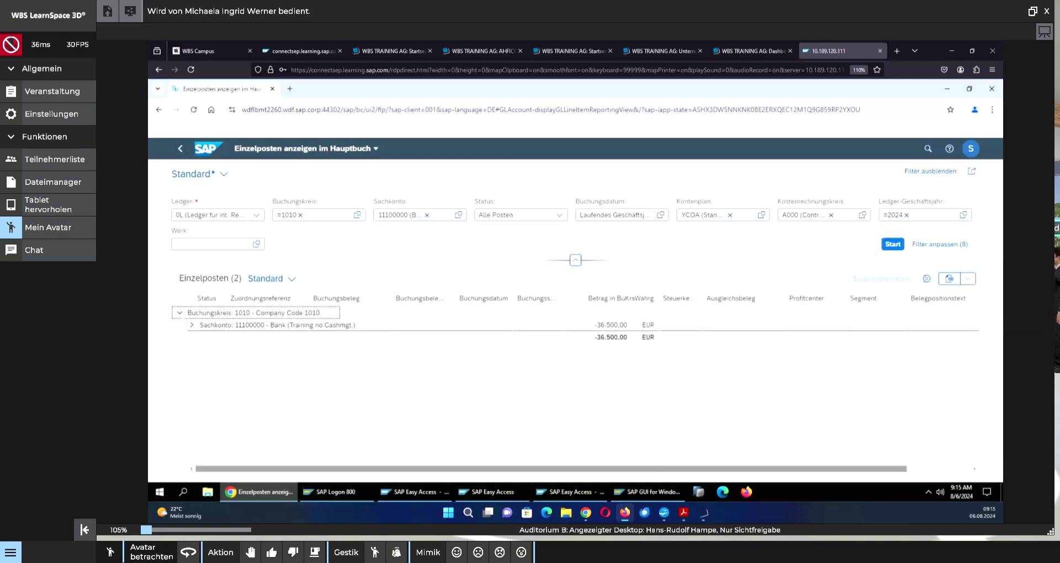
left_click(192, 325)
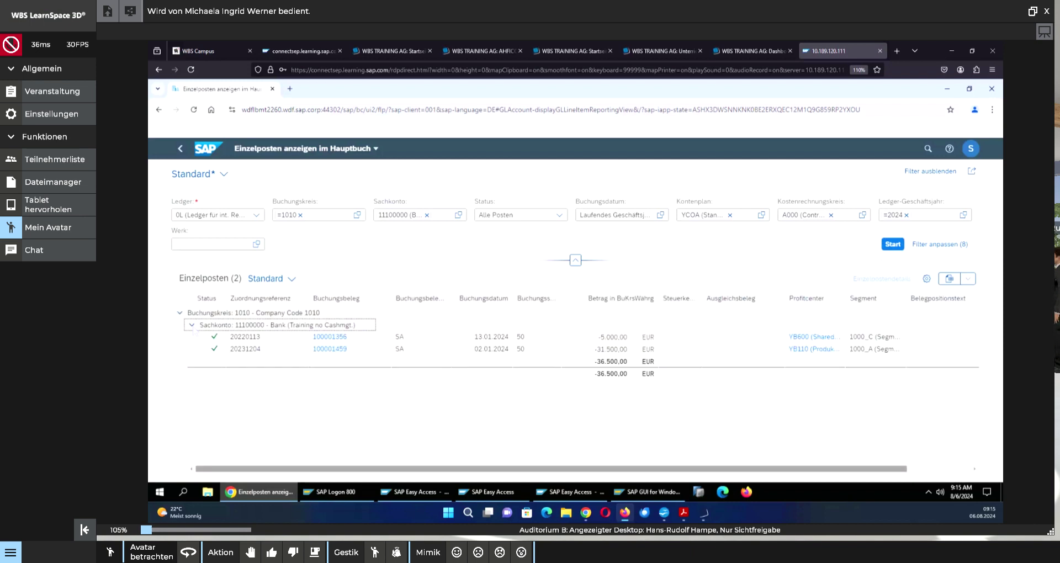